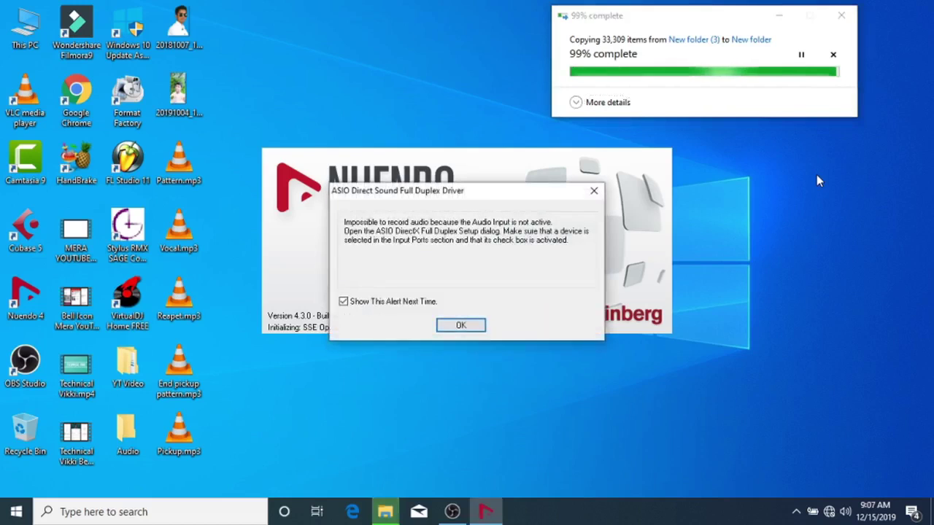
Dismiss the inactive audio input alert and skip the blocked file in the interrupted folder copy
left_click(460, 326)
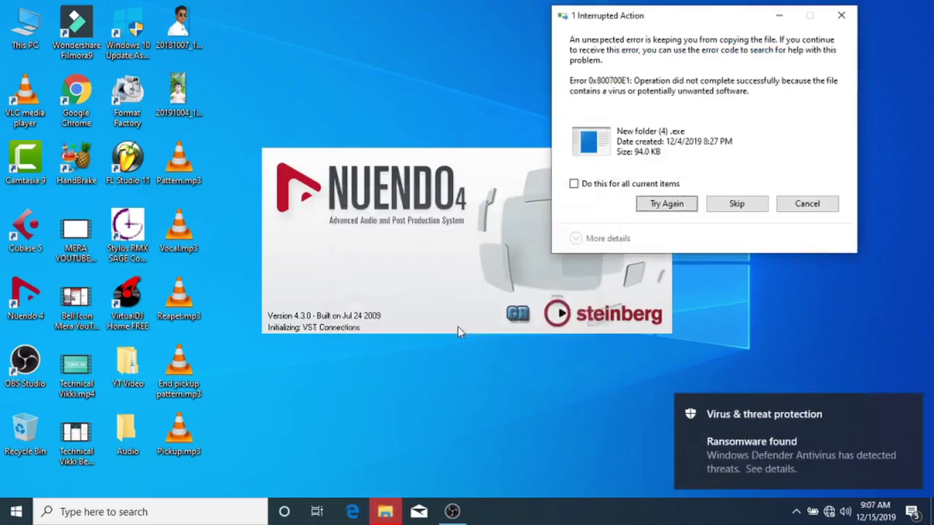
left_click(735, 204)
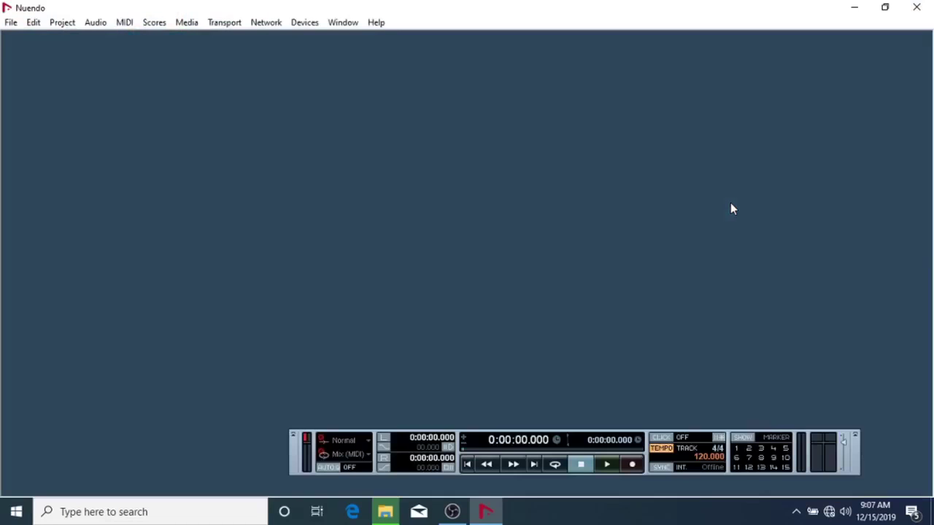
Create a new project from the Empty template in the Nuendo project folder and maximize its window
left_click(10, 22)
left_click(29, 37)
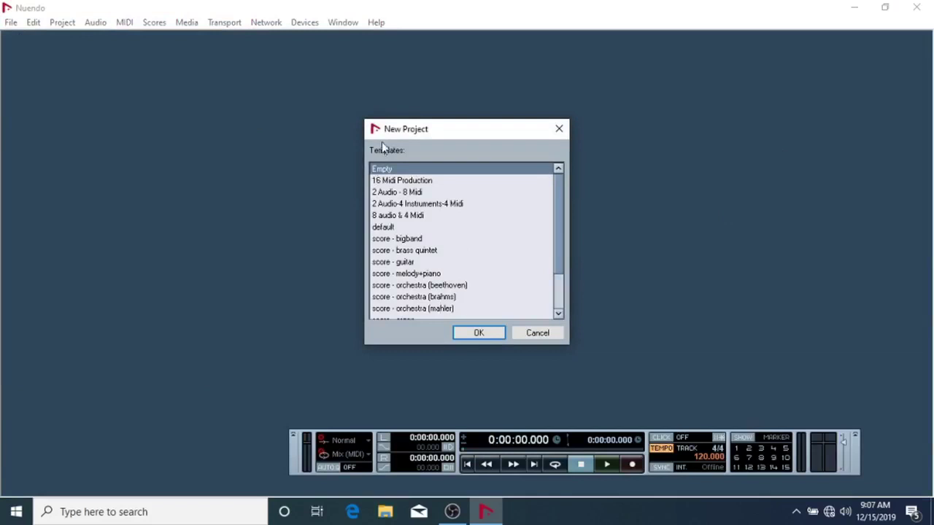
left_click(467, 332)
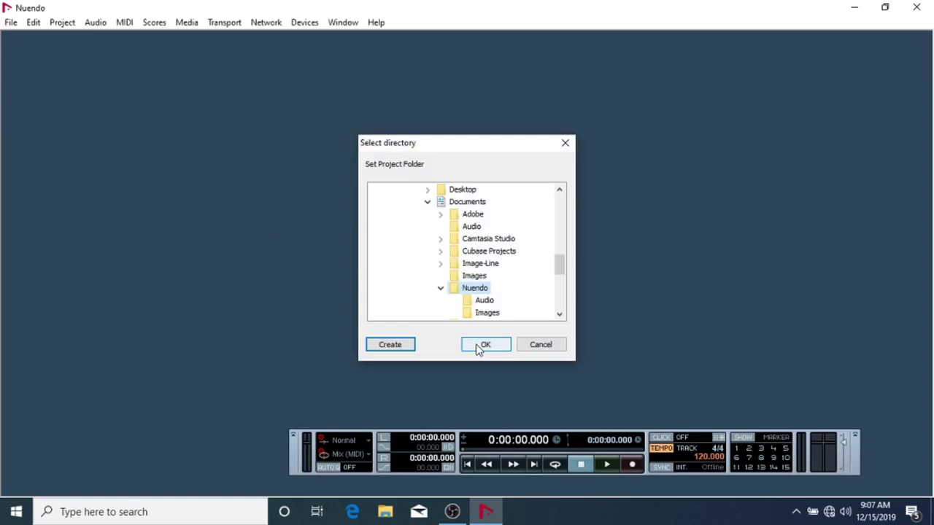
left_click(481, 348)
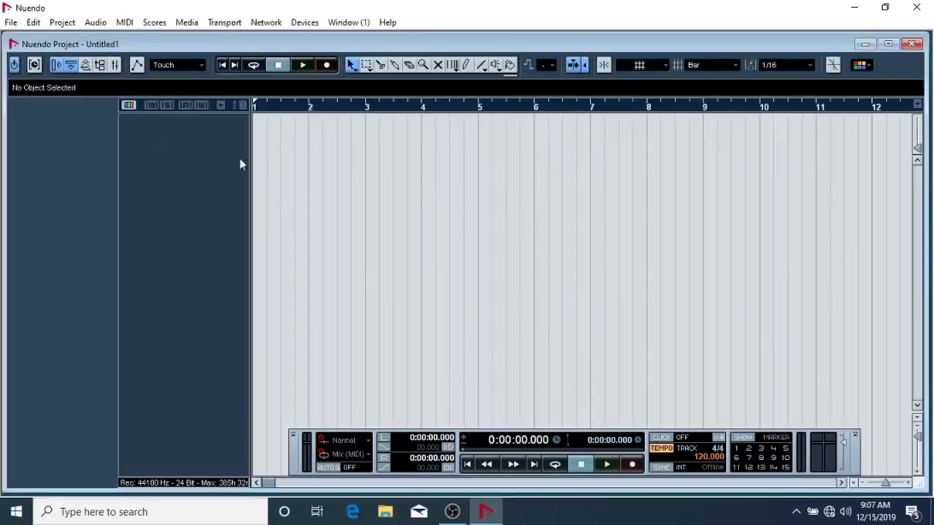
double_click(244, 40)
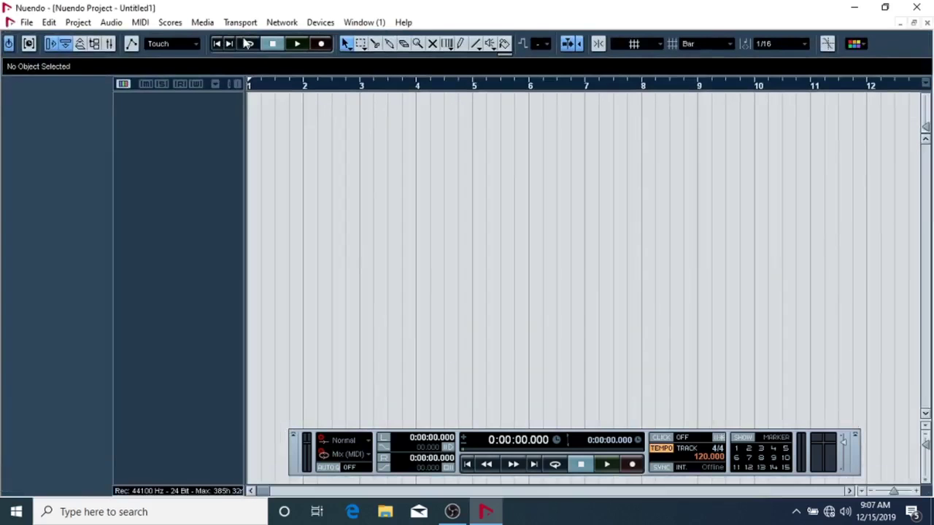
Add seven mono audio tracks to the project
right_click(143, 112)
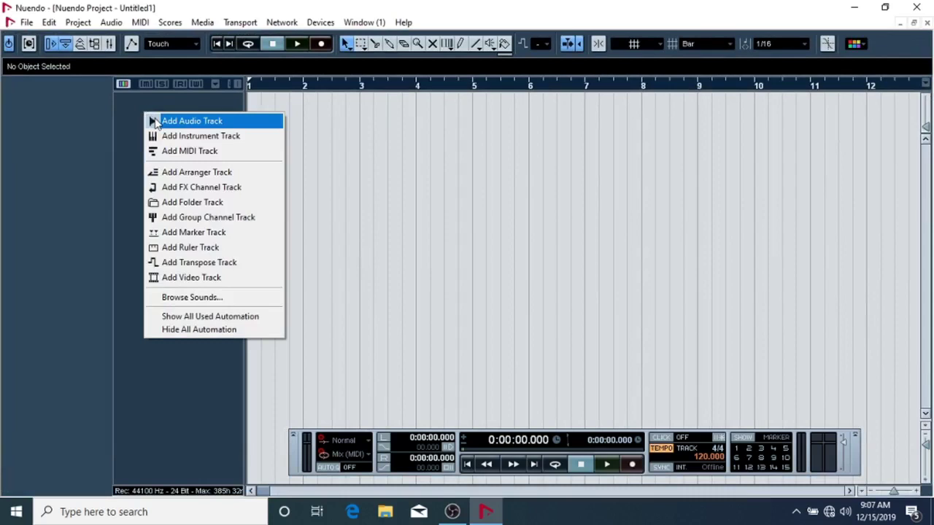
left_click(191, 121)
left_click(455, 226)
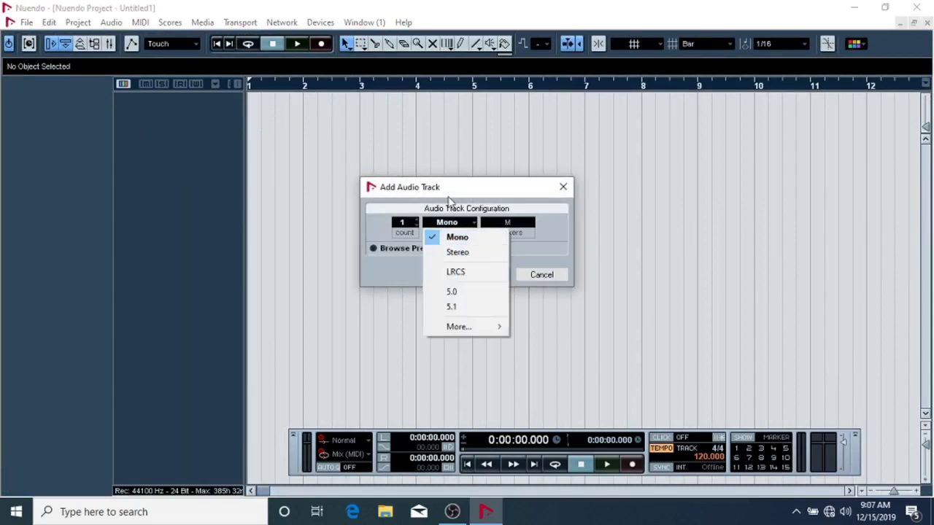
left_click(442, 209)
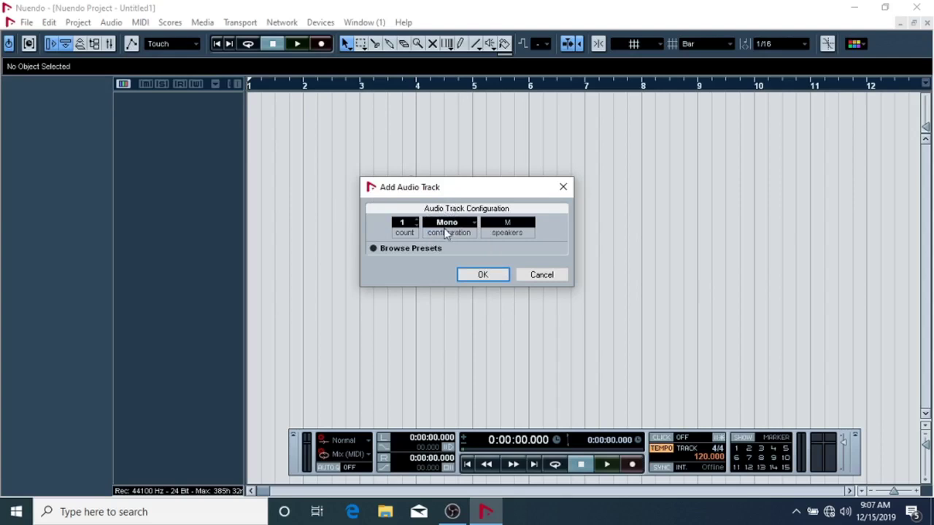
left_click(456, 226)
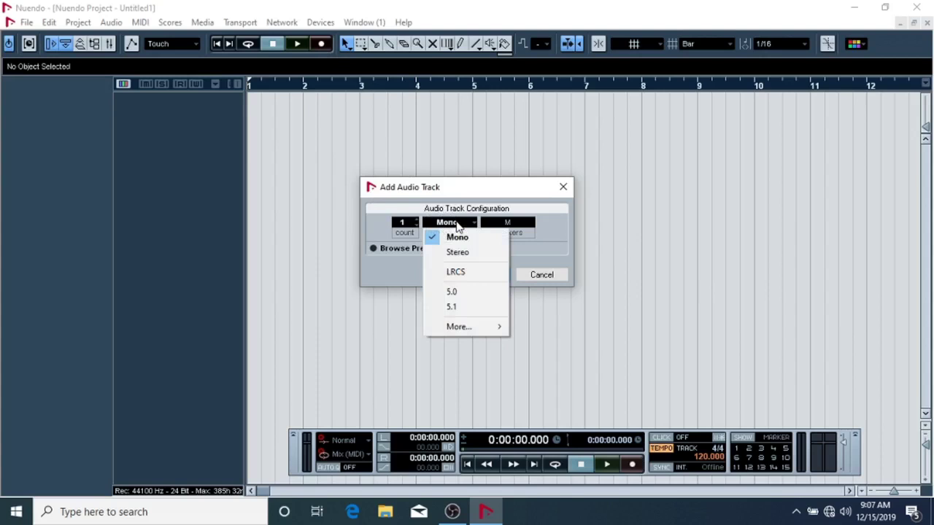
left_click(445, 213)
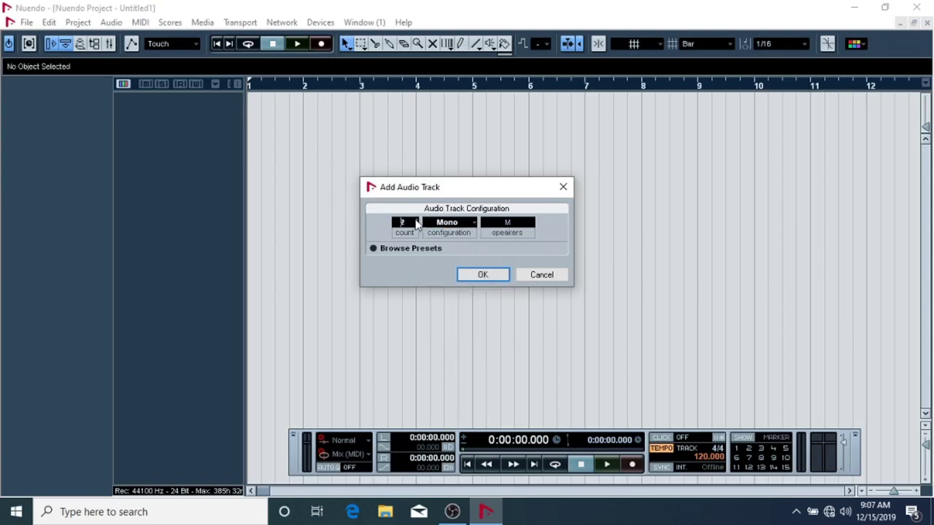
left_click(471, 274)
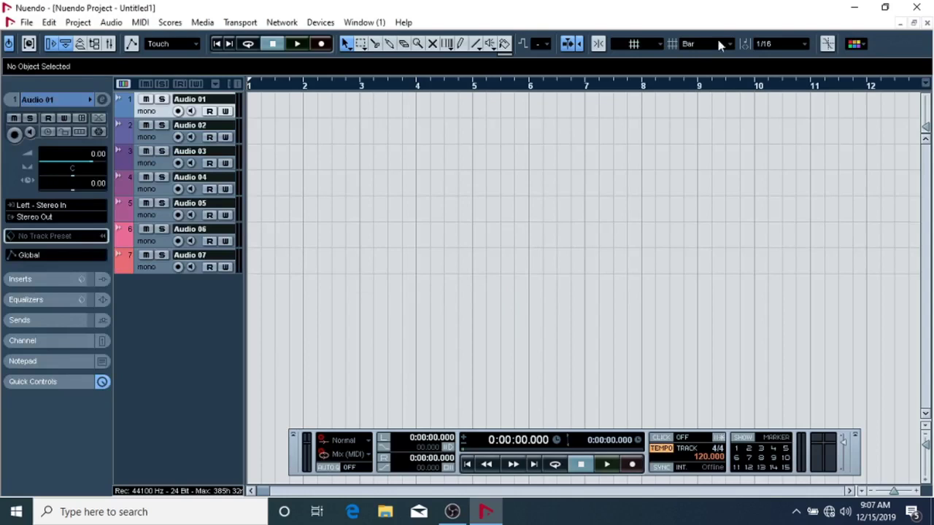
Import the Pattern, Vocal, Reapet, End pickup pattern and Pickup MP3 files from the desktop, each onto a different track
left_click(852, 8)
left_click(855, 8)
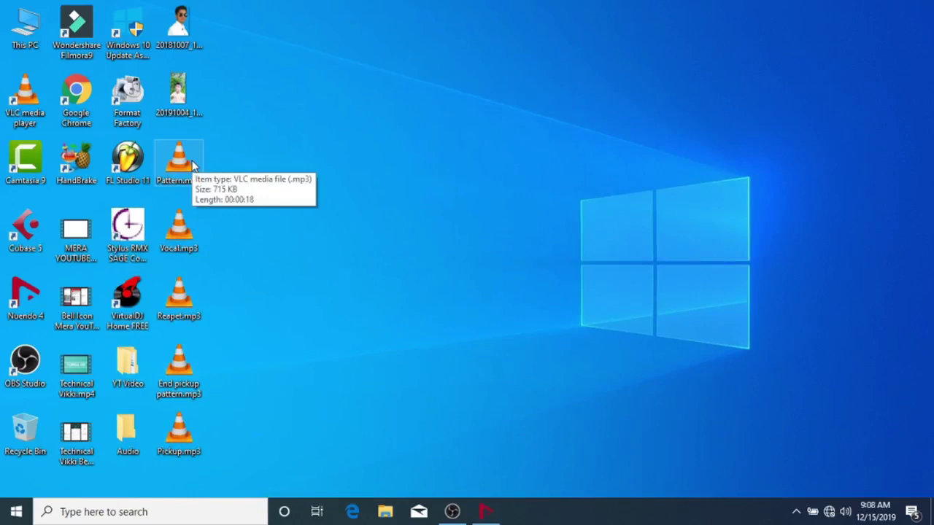
left_click_drag(212, 161, 309, 117)
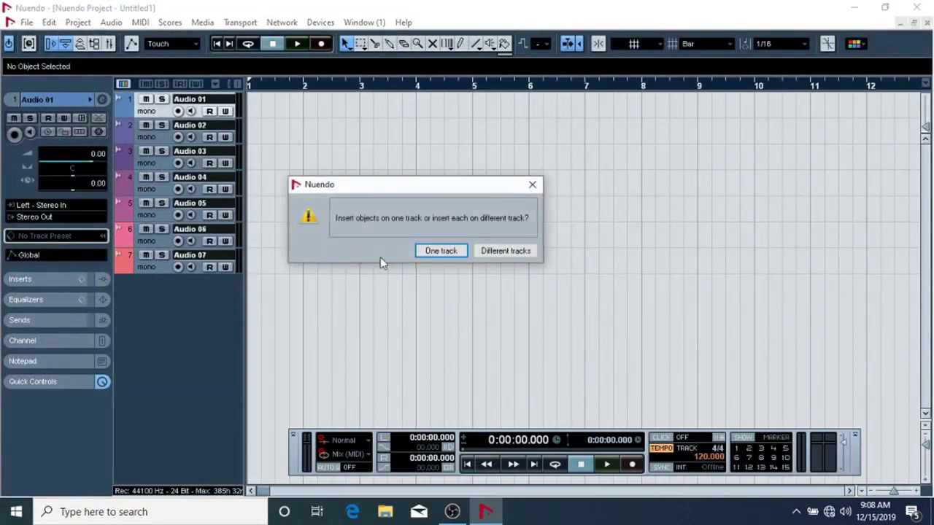
left_click(476, 251)
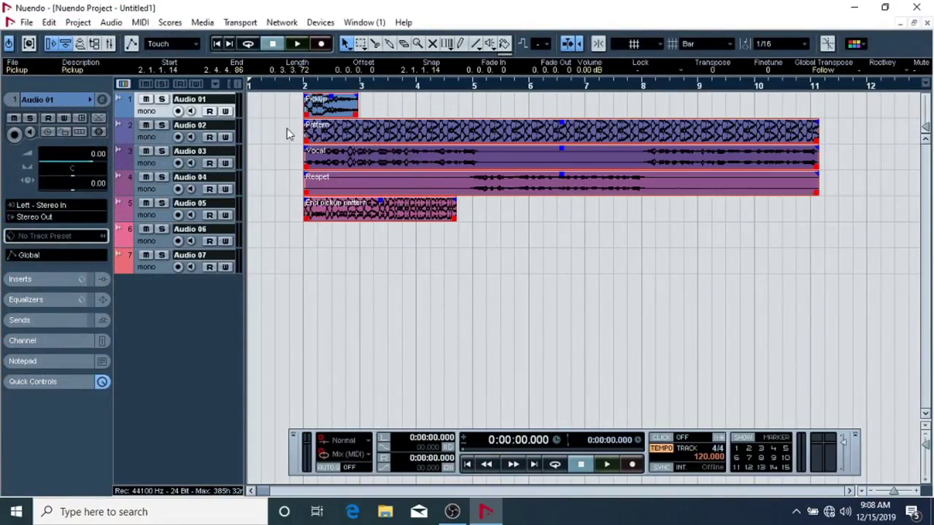
Move the Pickup clip to the Audio 05 track, after the End pickup pattern clip
left_click(314, 108)
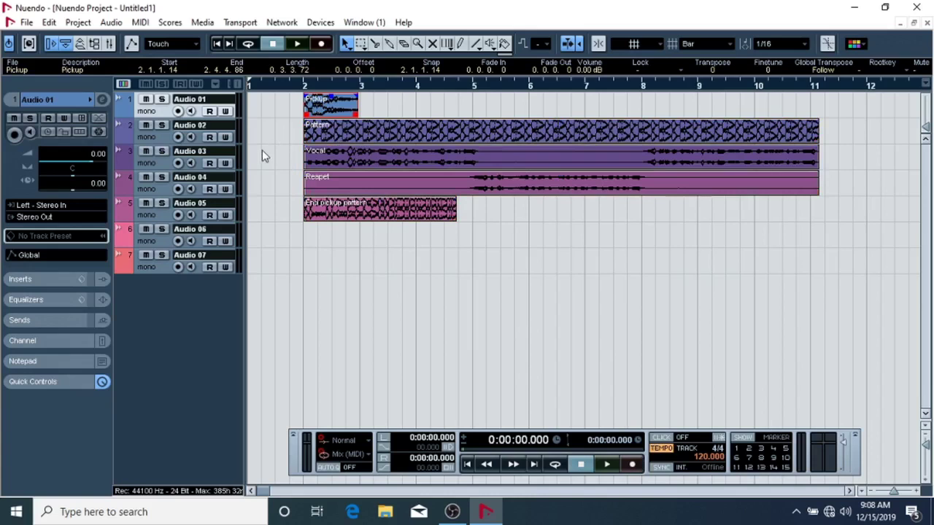
left_click_drag(313, 108, 514, 211)
With snap turned on, move the Pattern, Vocal and Reapet clips to tracks Audio 01, Audio 02 and Audio 03, starting at bar 2
left_click_drag(371, 136, 401, 5)
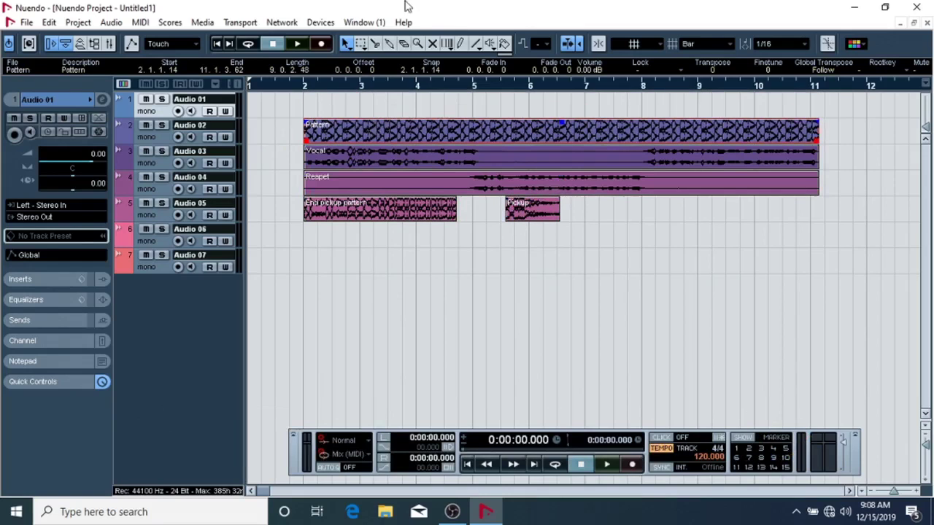
left_click(599, 45)
left_click_drag(485, 131, 447, 143)
left_click_drag(388, 131, 377, 106)
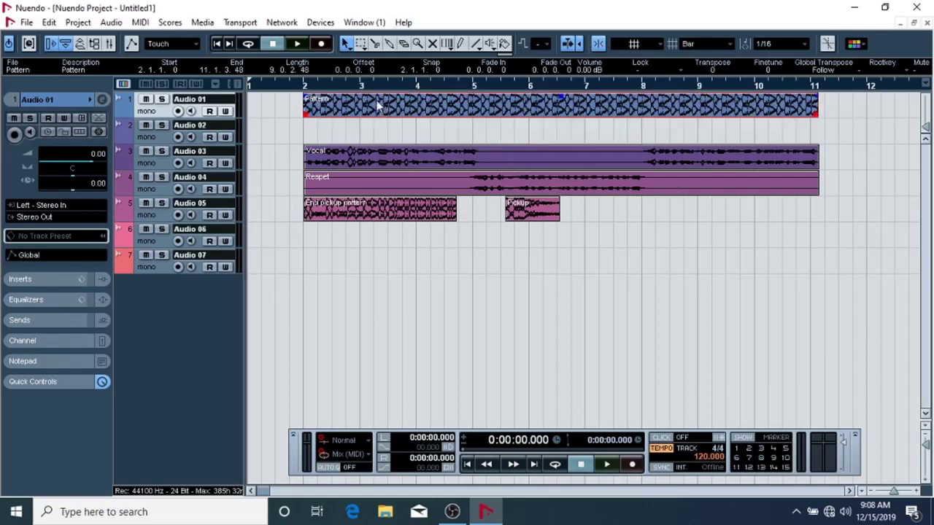
left_click(347, 162)
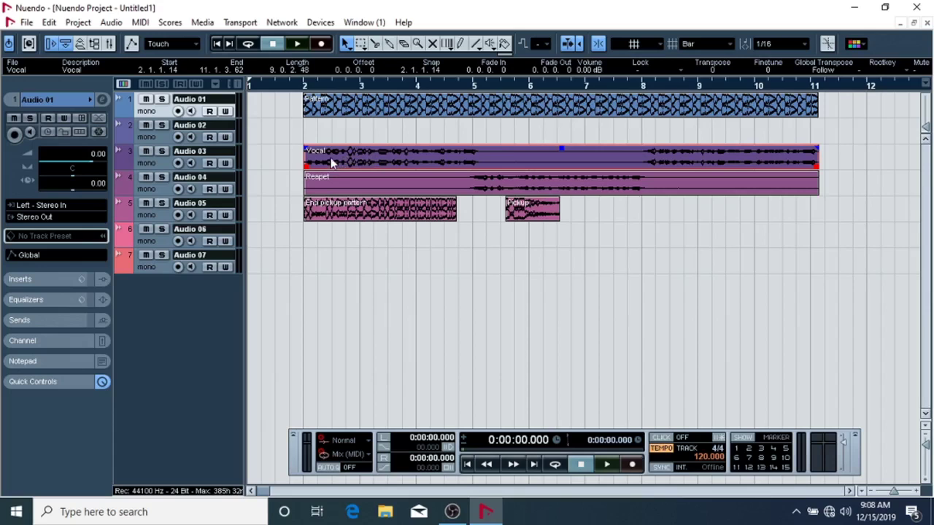
left_click_drag(294, 154, 351, 121)
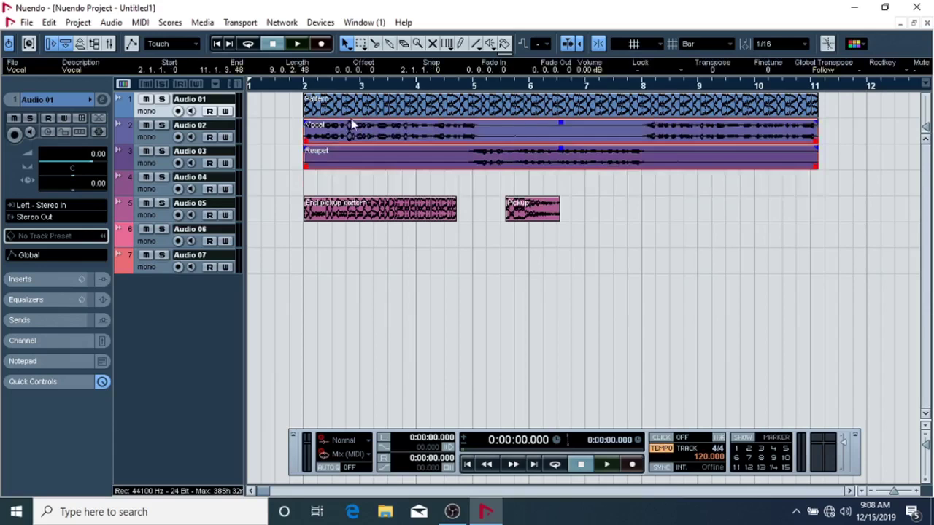
Mute the Audio 05, Audio 03 and Audio 02 tracks
left_click(333, 211)
left_click(519, 216)
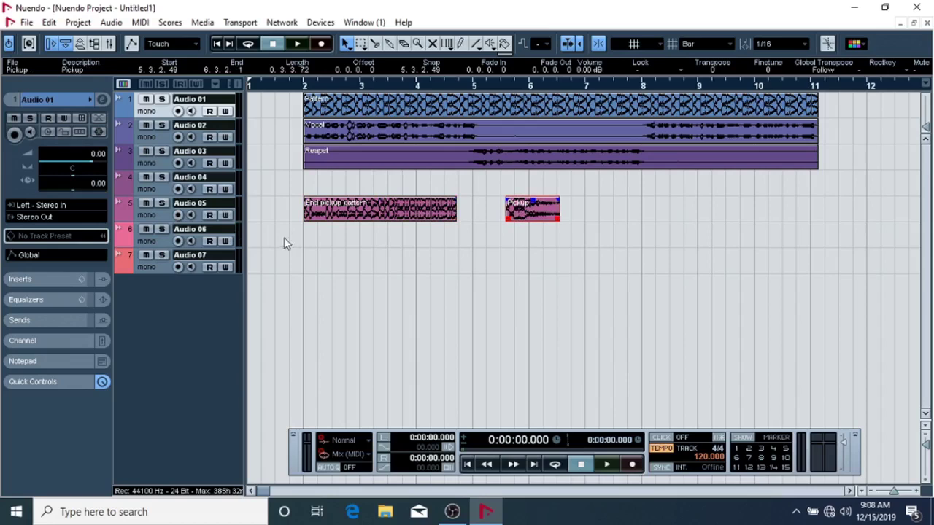
left_click(148, 205)
left_click(146, 151)
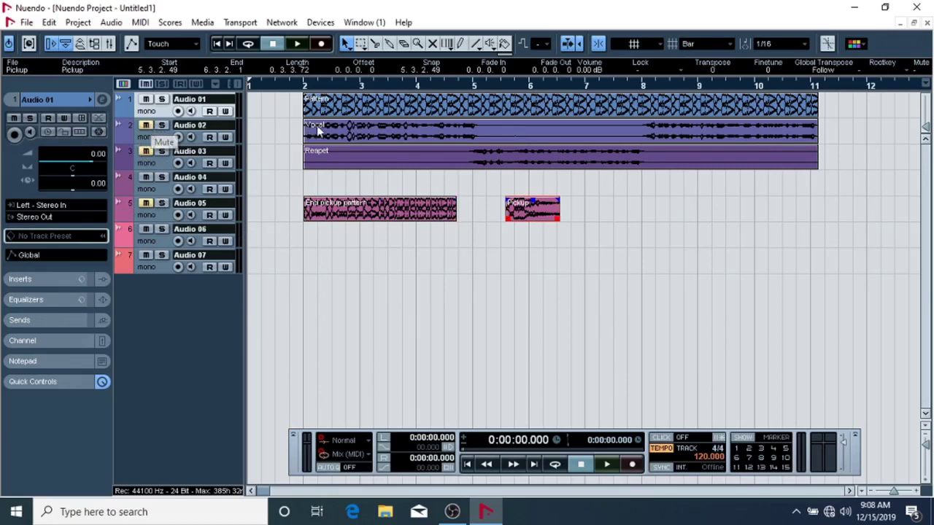
Place the playhead at bar 2, at the start of the clips, and deselect the Pickup clip
left_click(307, 86)
left_click(307, 86)
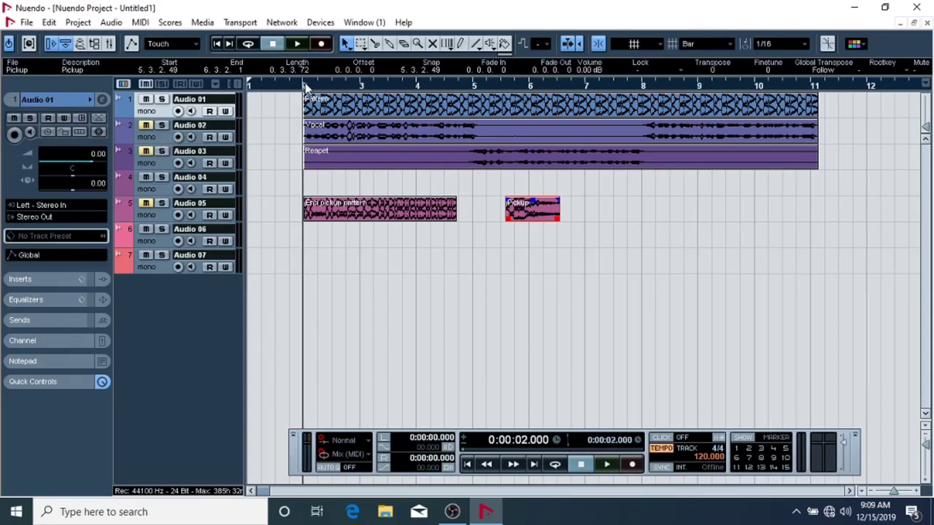
key("h")
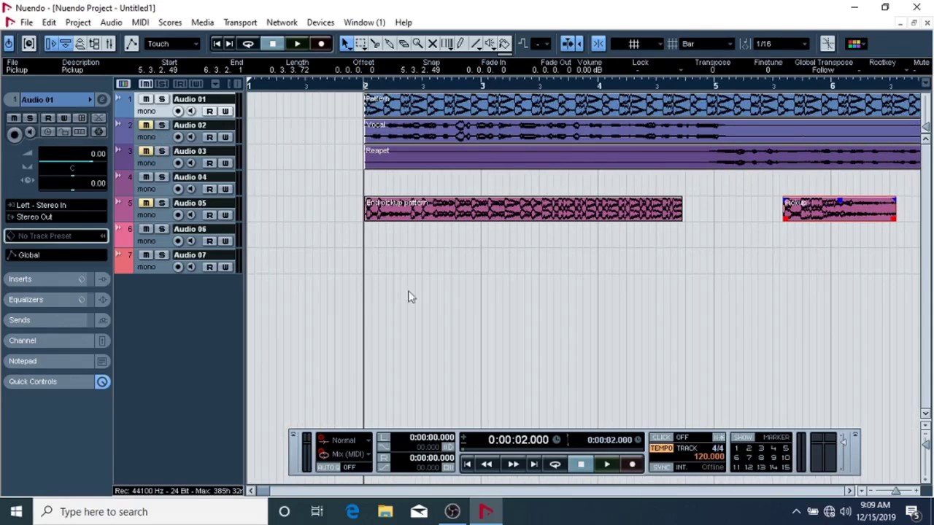
left_click(487, 293)
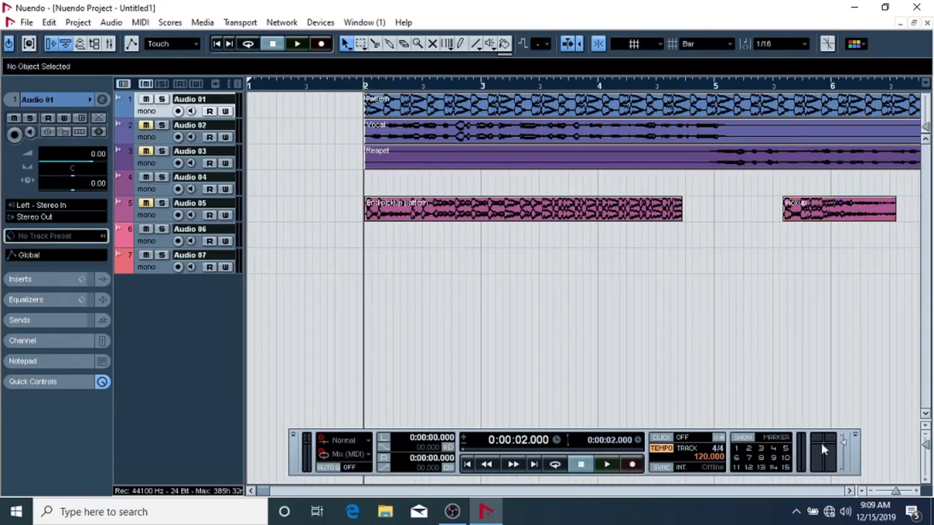
Switch the project tempo from track to fixed mode and set it to 80
left_click(850, 492)
left_click(660, 448)
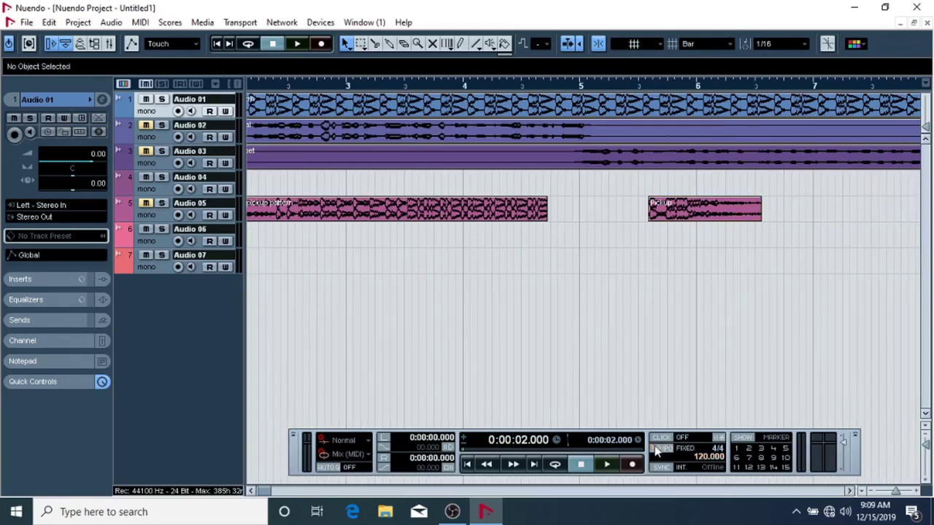
double_click(709, 457)
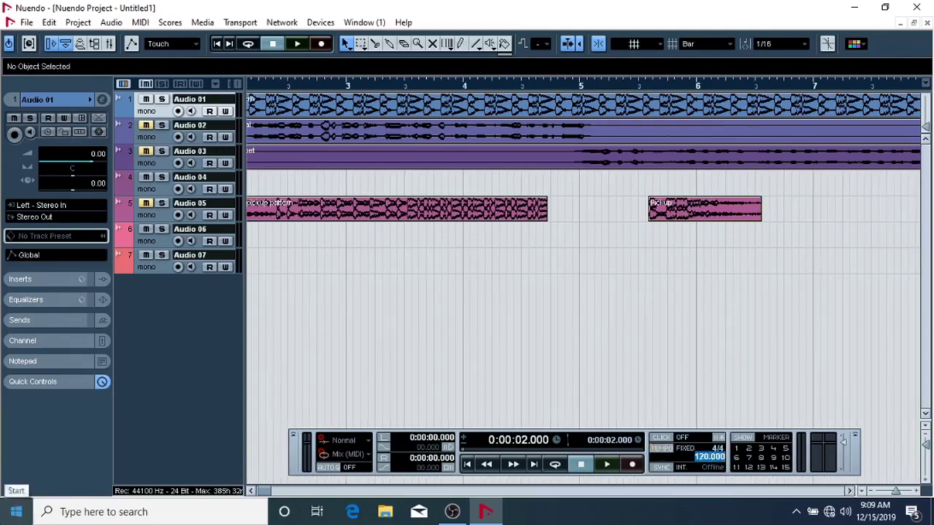
type("80")
key("Return")
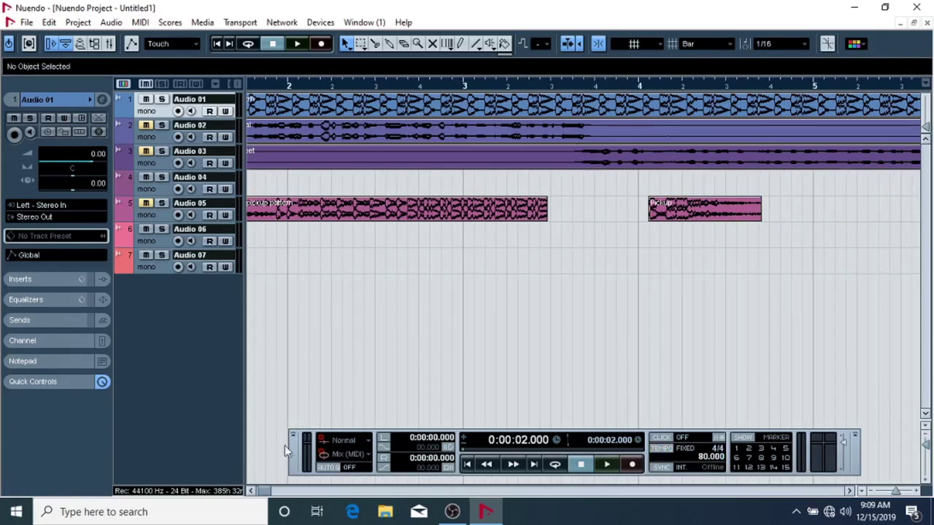
Play the Pattern clip from its start to listen to the rhythm, and stop playback near its end
left_click(248, 493)
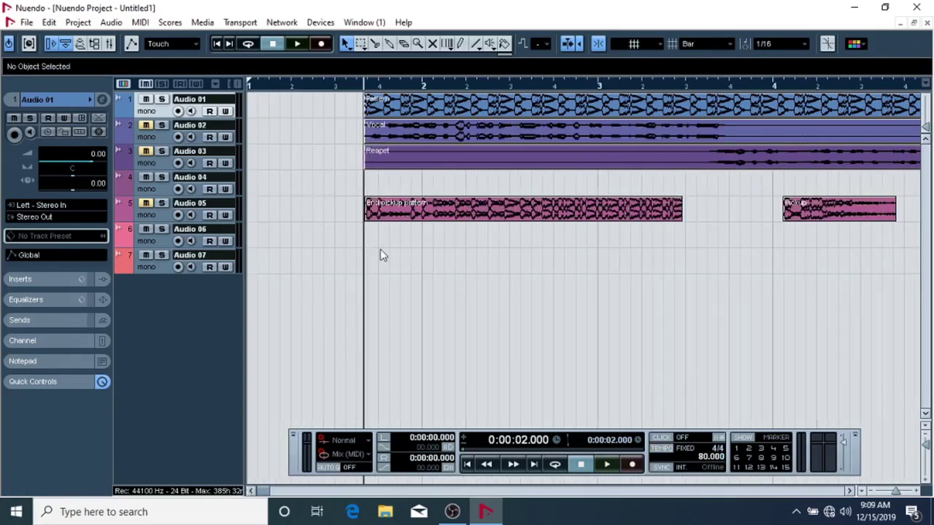
key("space")
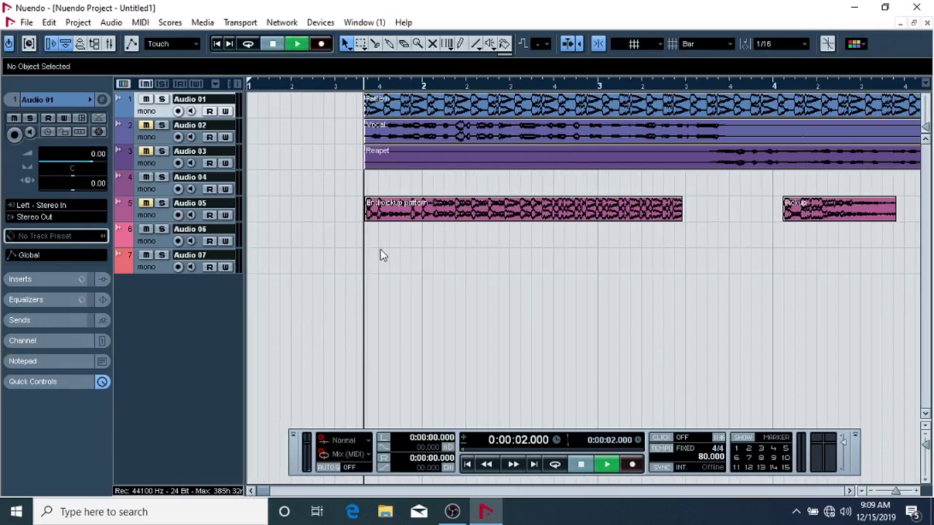
key("g")
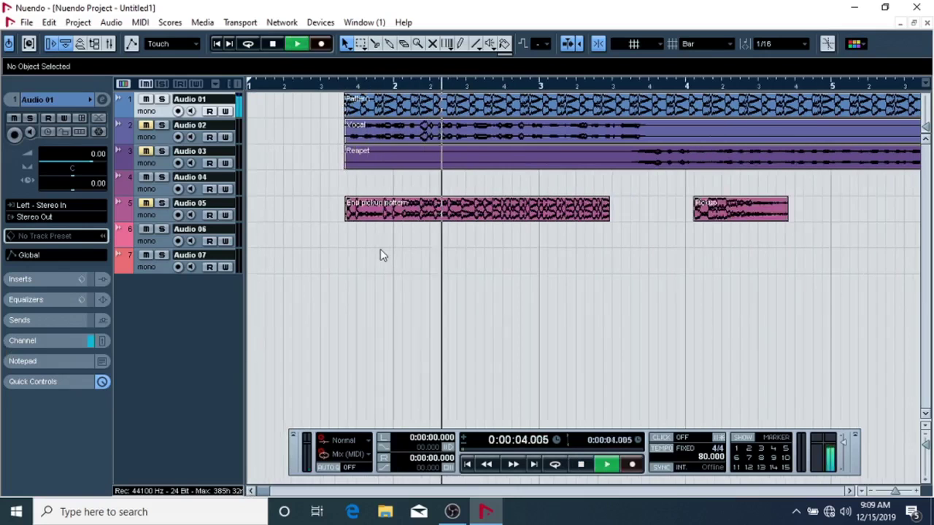
key("g")
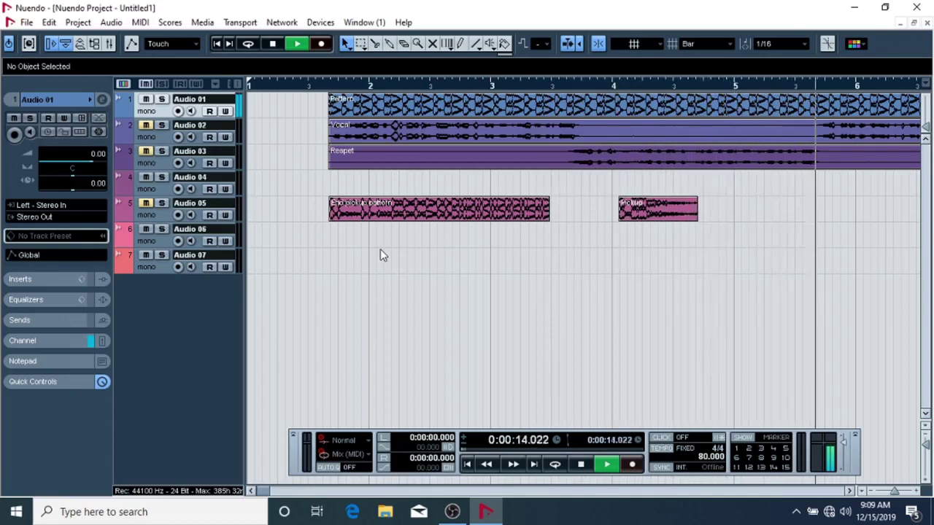
key("g")
key("g")
key("g")
key("g")
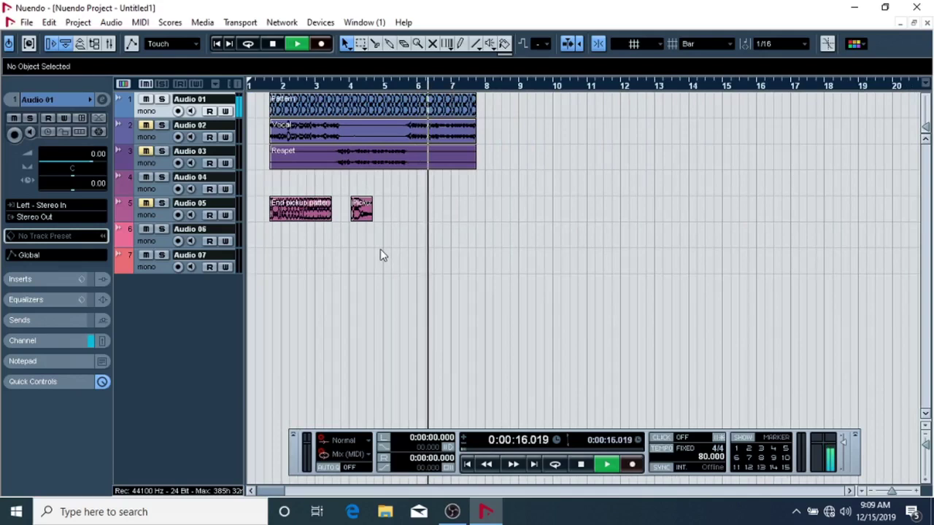
key("space")
Duplicate the Pattern clip three times in succession along the Audio 01 track
left_click(333, 105)
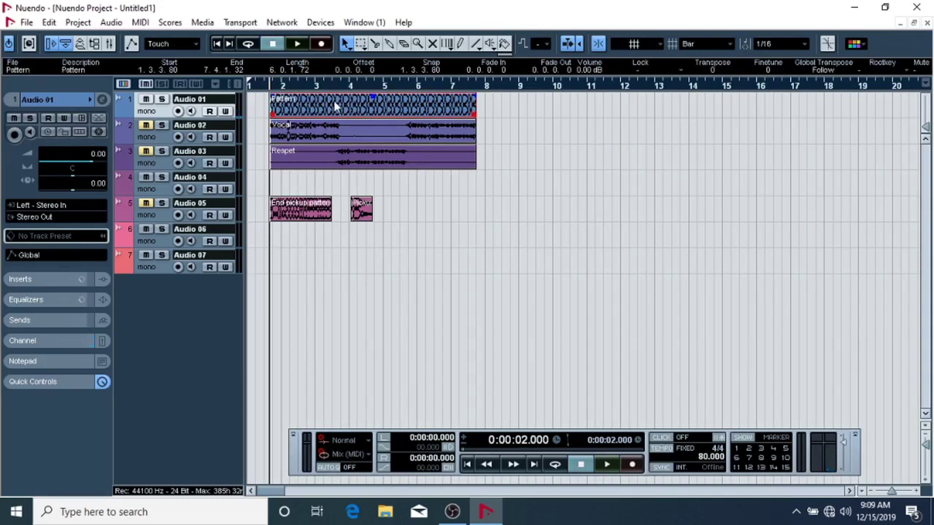
key("ctrl+d")
key("ctrl+d")
key("ctrl+d")
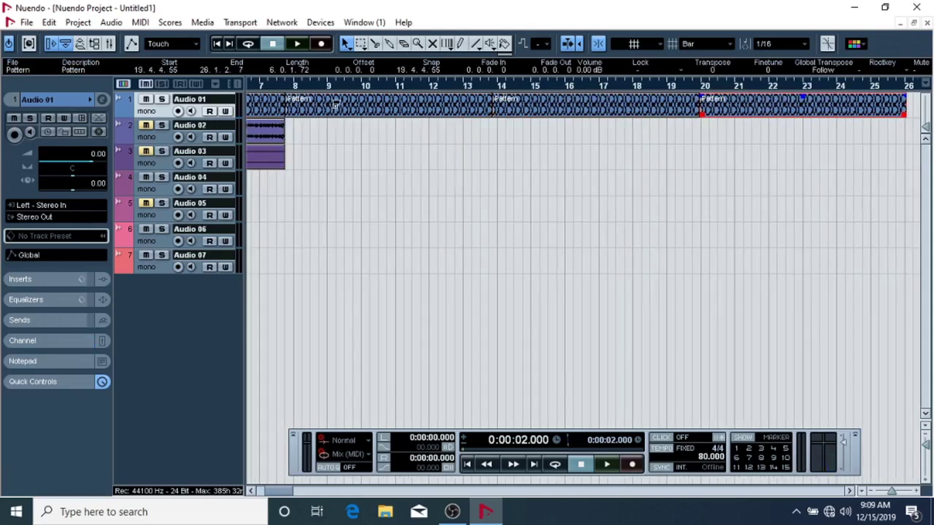
Play from bar 7 across the join of the first two Pattern clips to listen to it, and stop playback
left_click(265, 87)
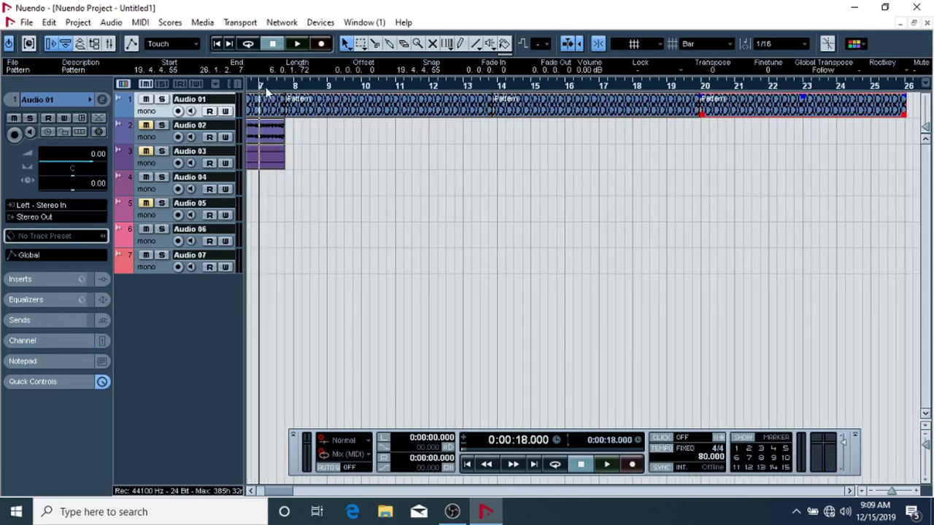
key("space")
key("h")
key("h")
key("h")
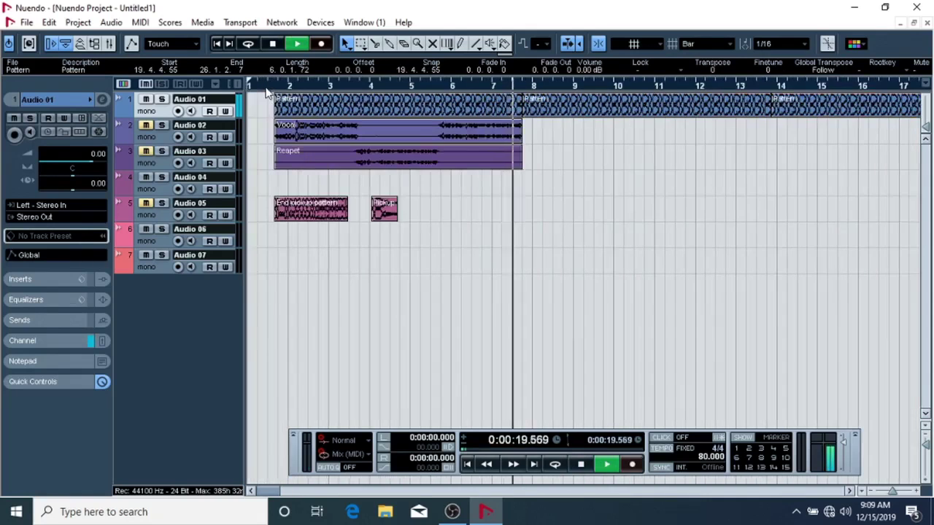
key("space")
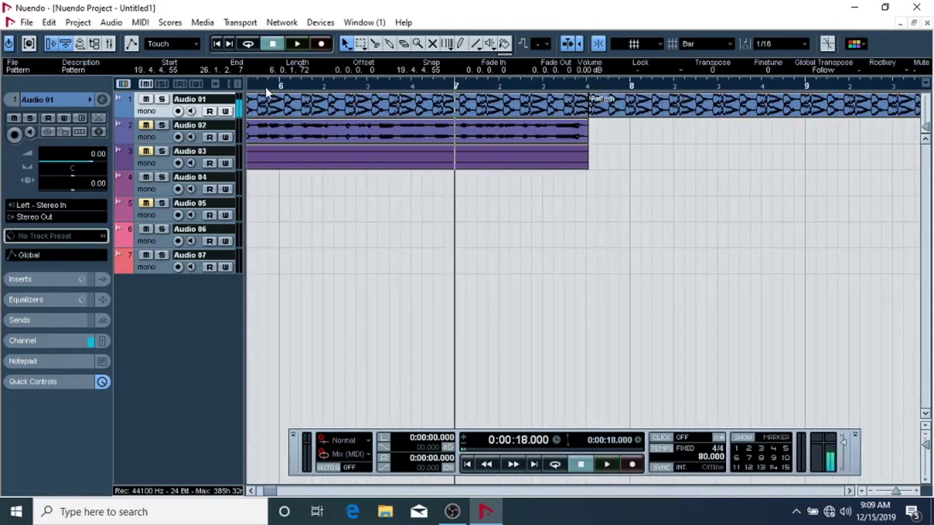
Trim the end of the first Pattern clip and move the second to start at about 7.3.2.107, playing across the join to check it
left_click(566, 109)
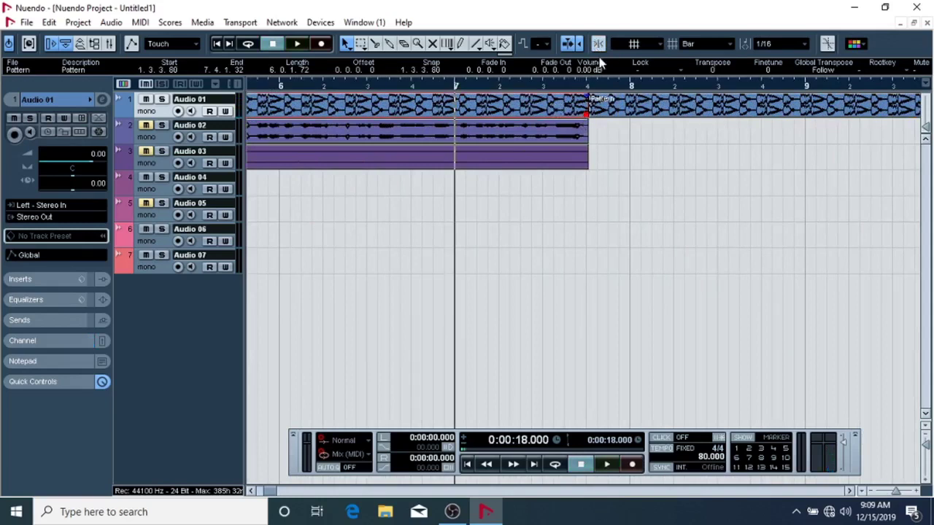
left_click_drag(585, 115, 562, 118)
left_click(604, 109)
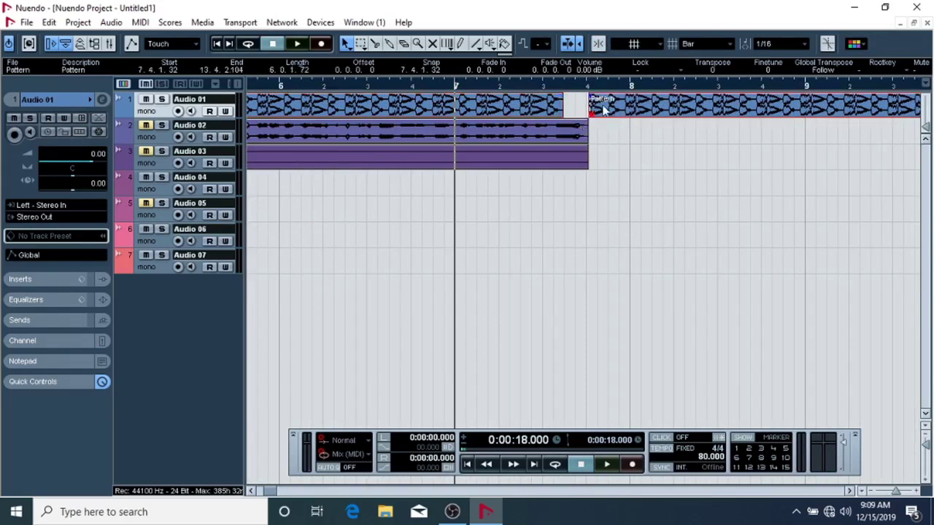
left_click_drag(619, 107, 594, 108)
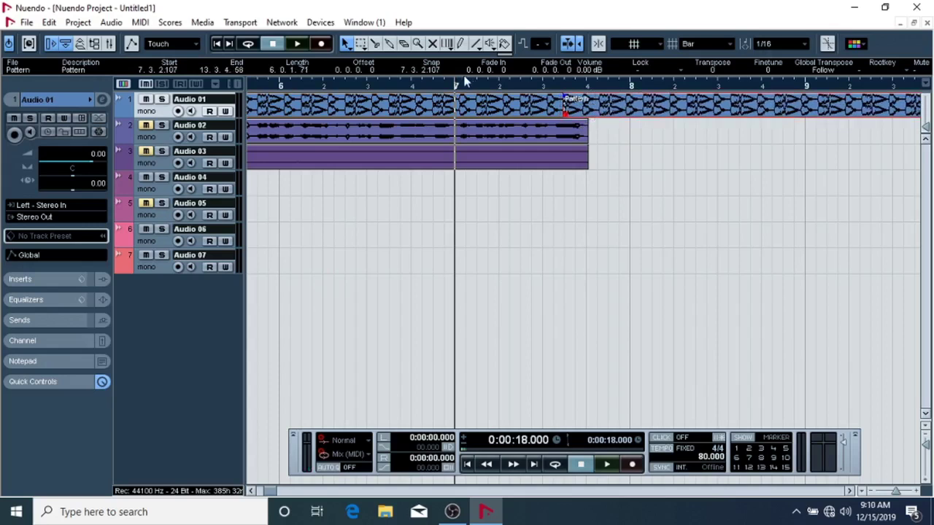
key("space")
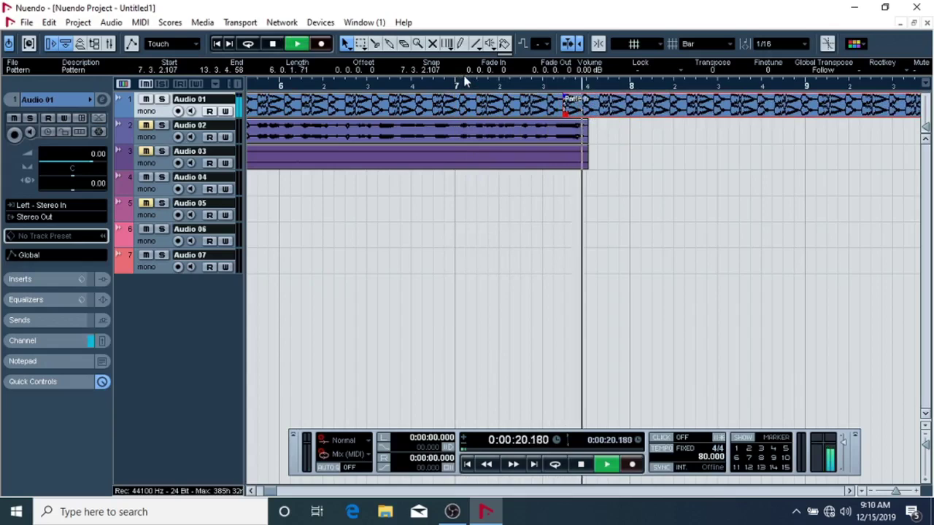
key("space")
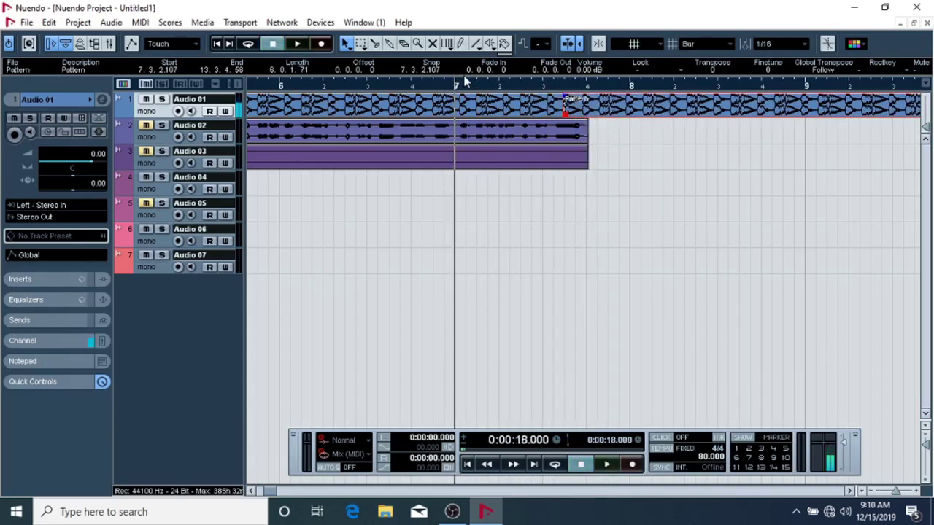
Adjust the second Pattern clip's start and reposition it at about 7.3.2.114 to overlap the first clip, playing the join to check it
left_click_drag(565, 115, 480, 121)
left_click(598, 44)
left_click(601, 45)
left_click_drag(663, 106, 571, 112)
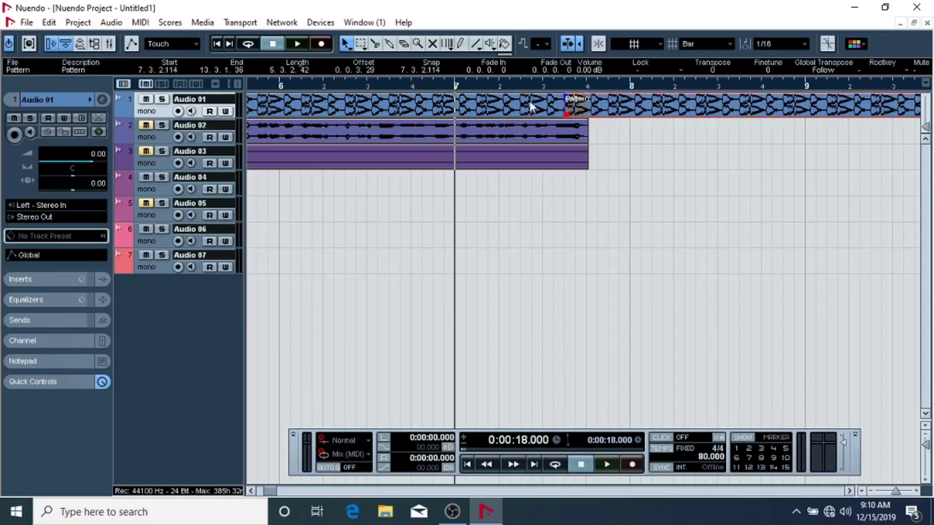
key("space")
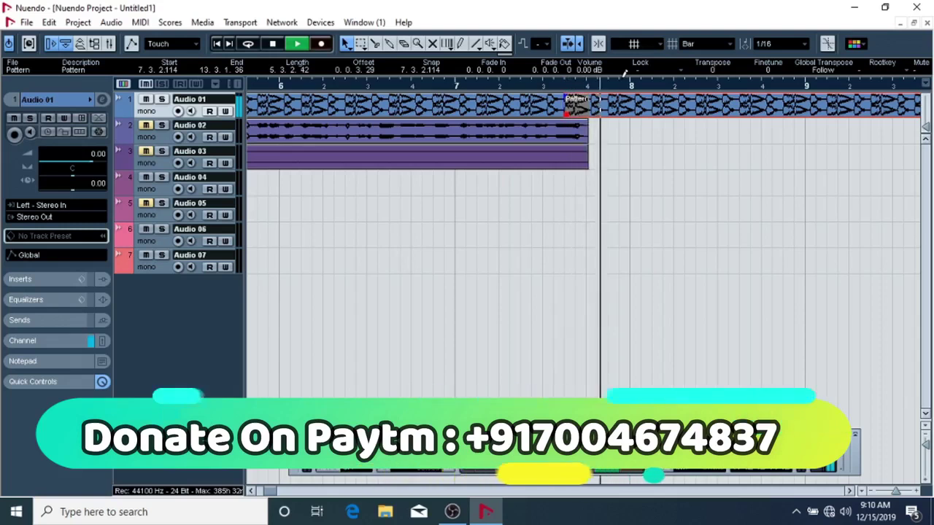
key("space")
Delete the third Pattern clip, which starts just before bar 14 on the Audio 01 track
key("F2")
key("g")
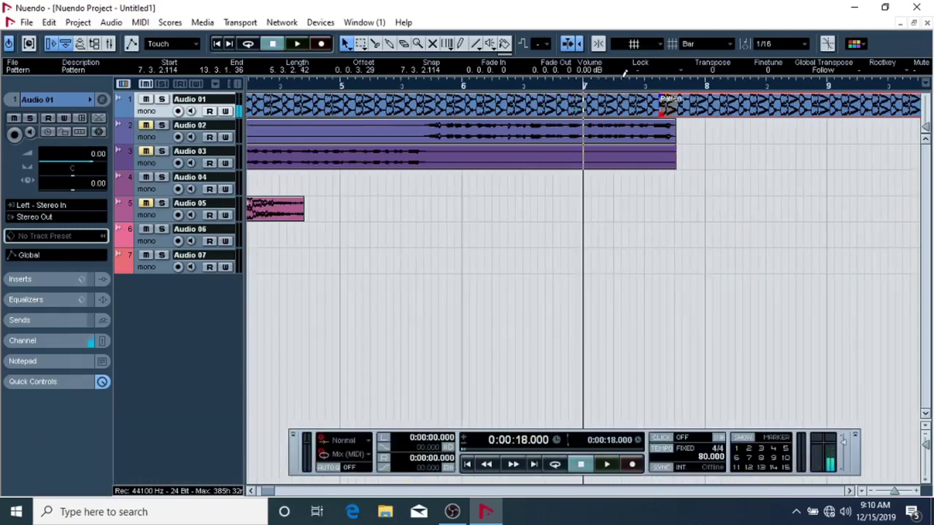
key("g")
left_click(777, 150)
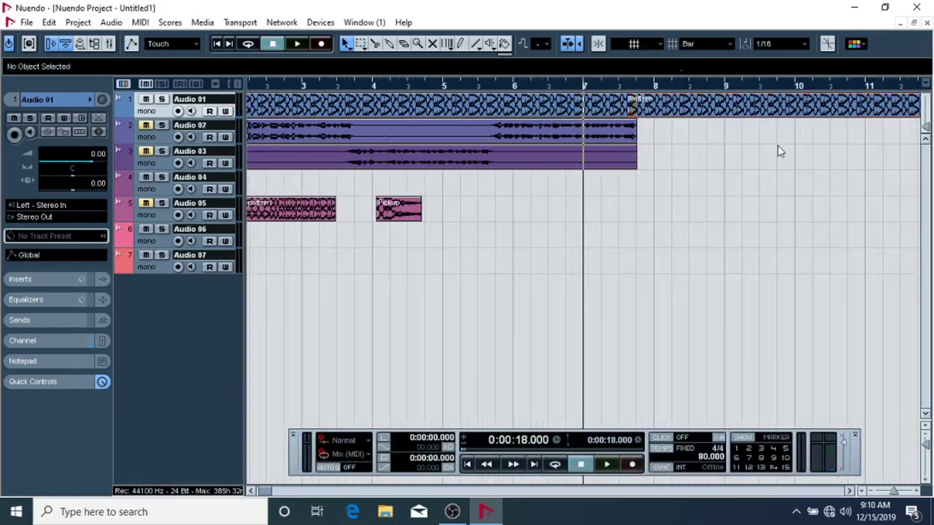
left_click(850, 491)
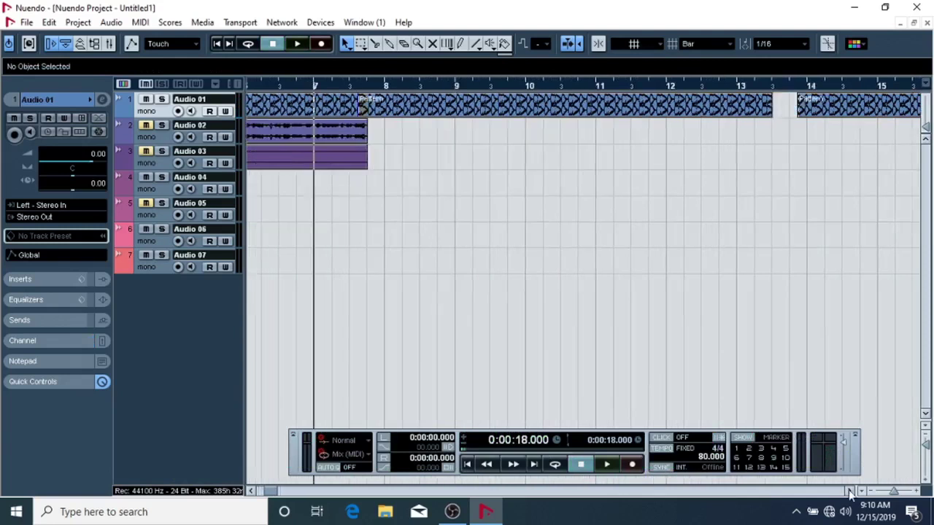
left_click(675, 110)
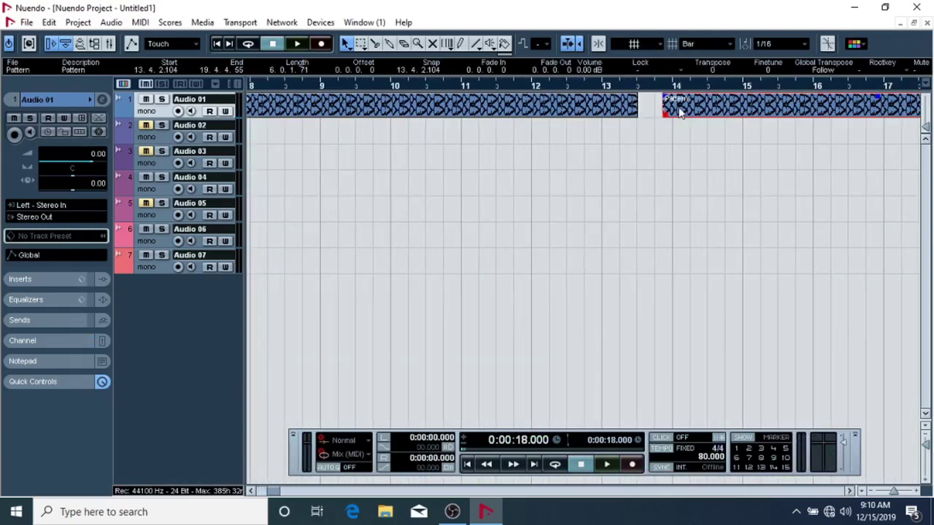
key("Delete")
key("g")
key("g")
key("g")
key("g")
key("g")
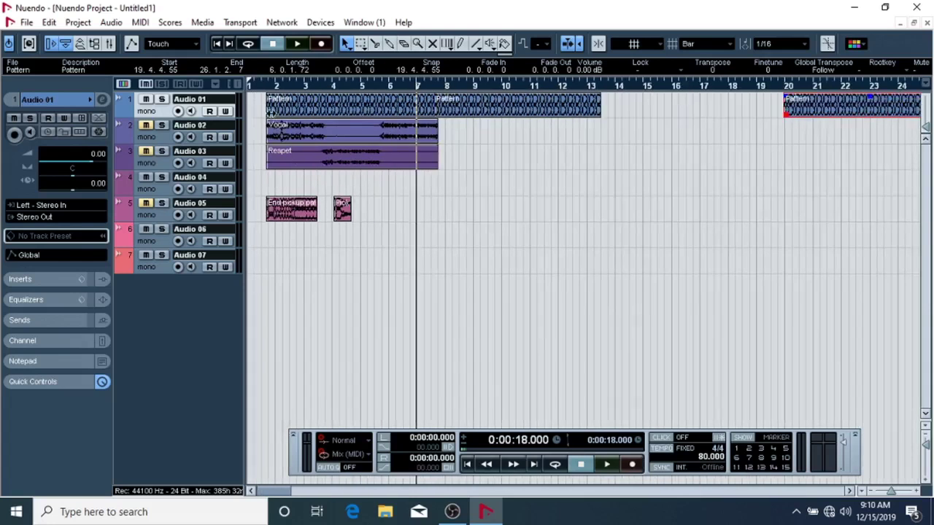
left_click_drag(268, 91, 360, 109)
left_click(530, 133)
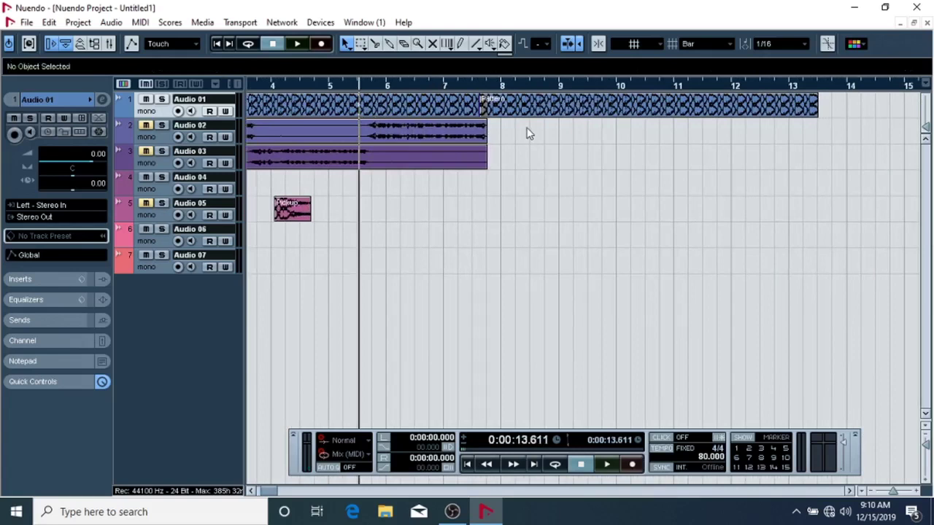
key("g")
key("g")
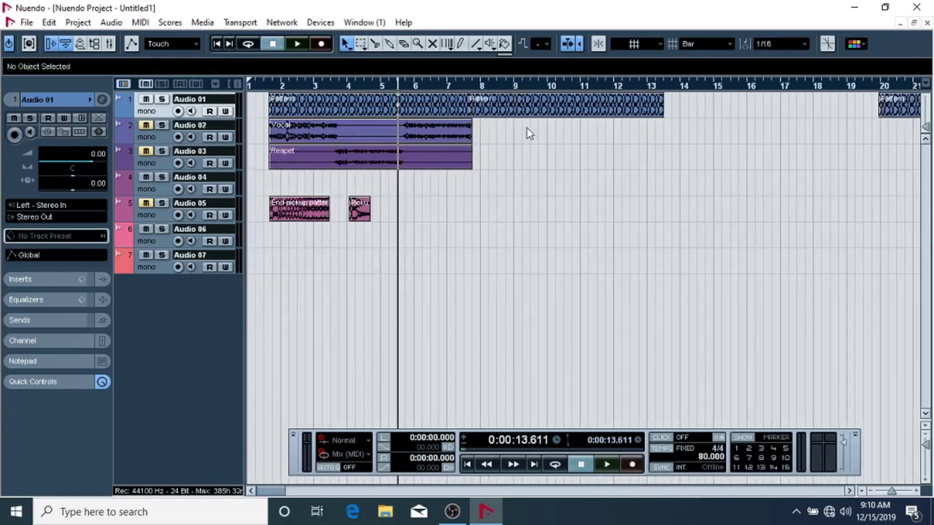
left_click(363, 210)
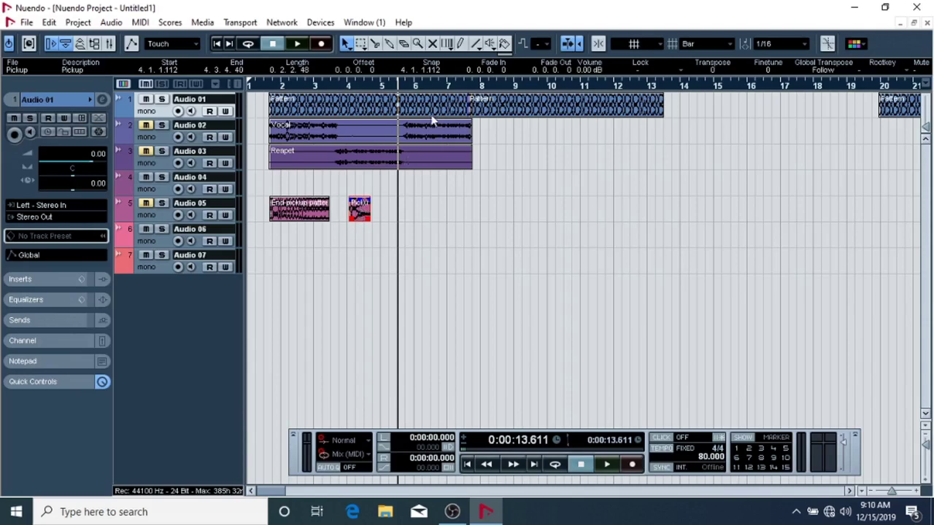
left_click(508, 144)
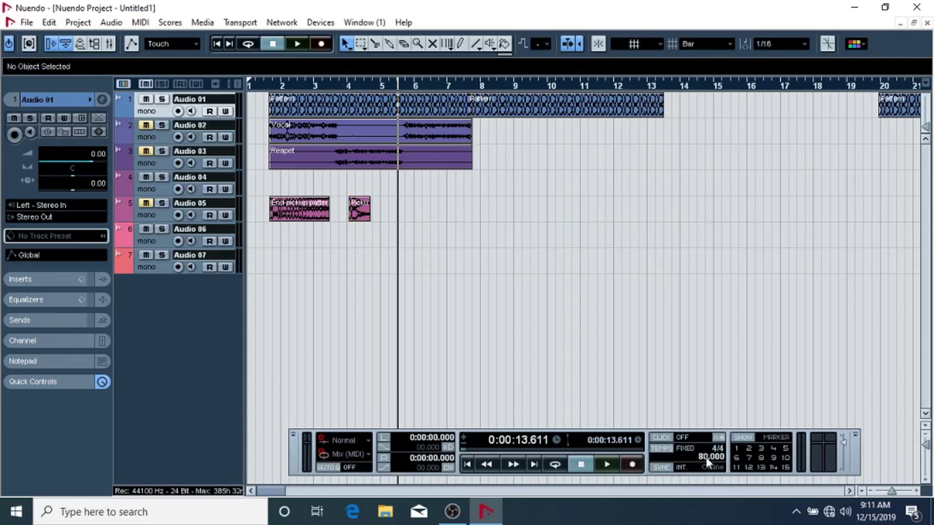
Play the Pattern clip from about bar 2 to listen to the rhythm, and stop playback
left_click(284, 86)
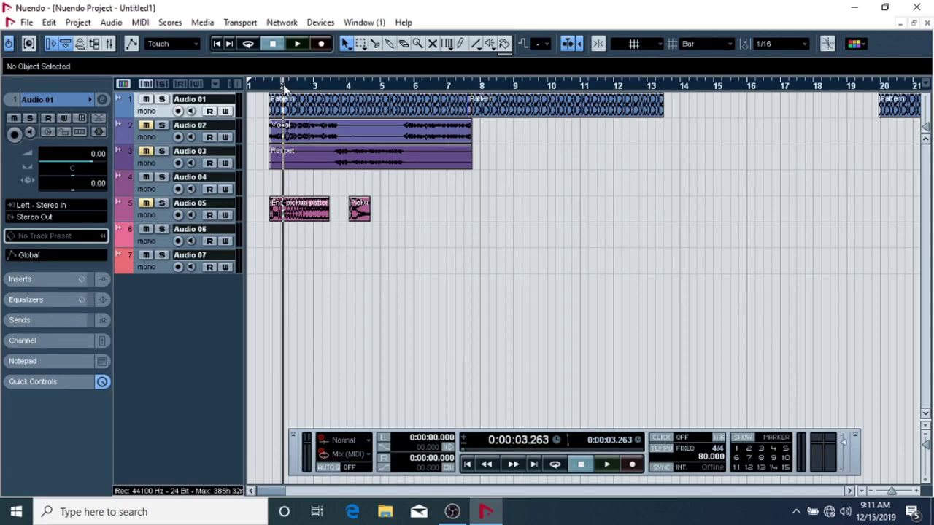
key("space")
key("h")
key("h")
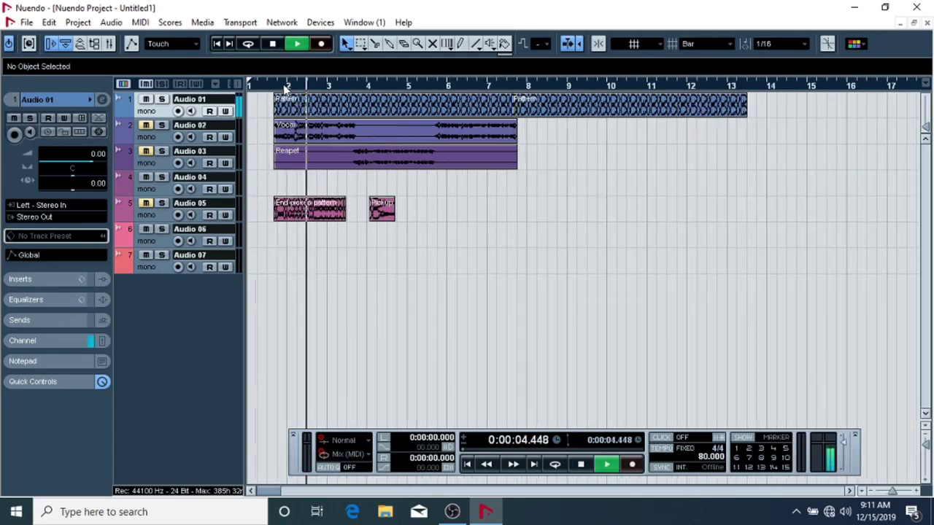
key("g")
key("g")
key("g")
key("g")
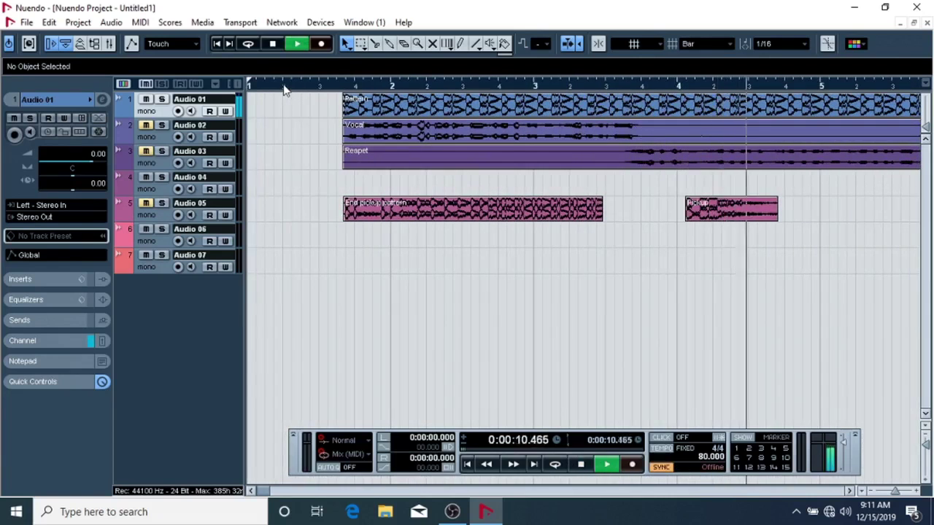
key("XF86AudioLowerVolume")
key("XF86AudioLowerVolume")
key("XF86AudioLowerVolume")
key("XF86AudioLowerVolume")
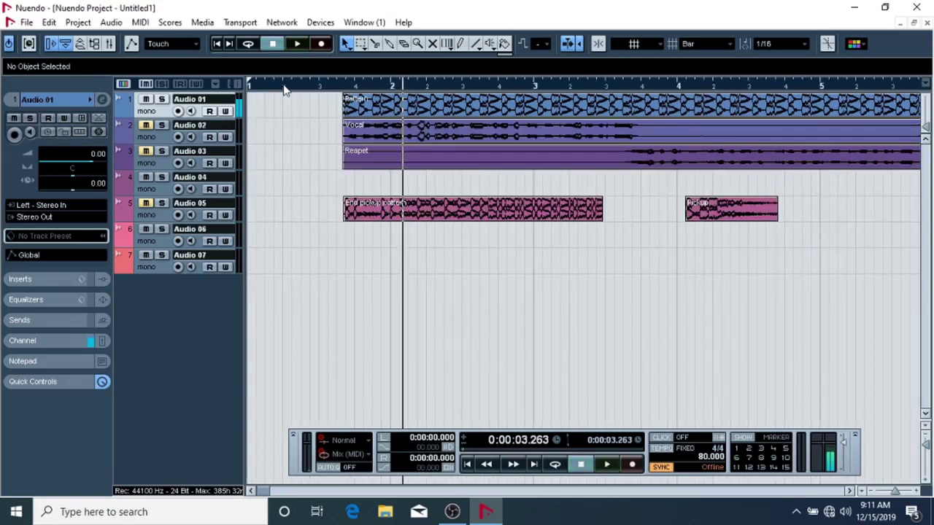
Move the Pickup clip from the Audio 05 track to Audio 01, directly after the second Pattern clip at about 13.2.4.118
key("g")
key("g")
key("g")
key("g")
key("g")
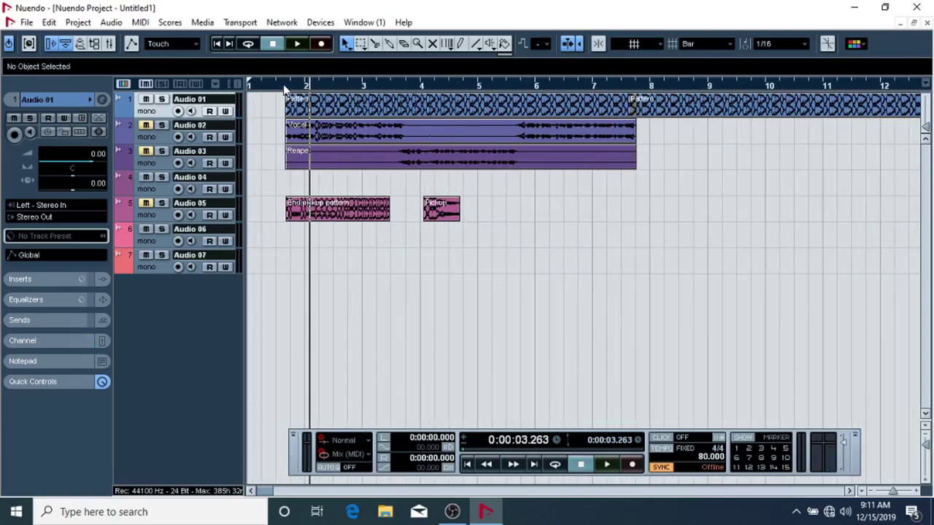
key("g")
key("g")
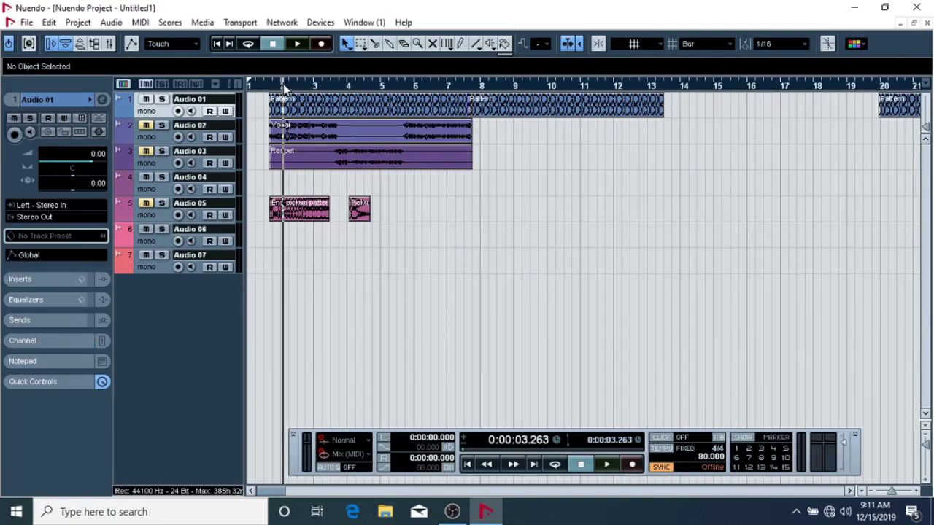
left_click(358, 213)
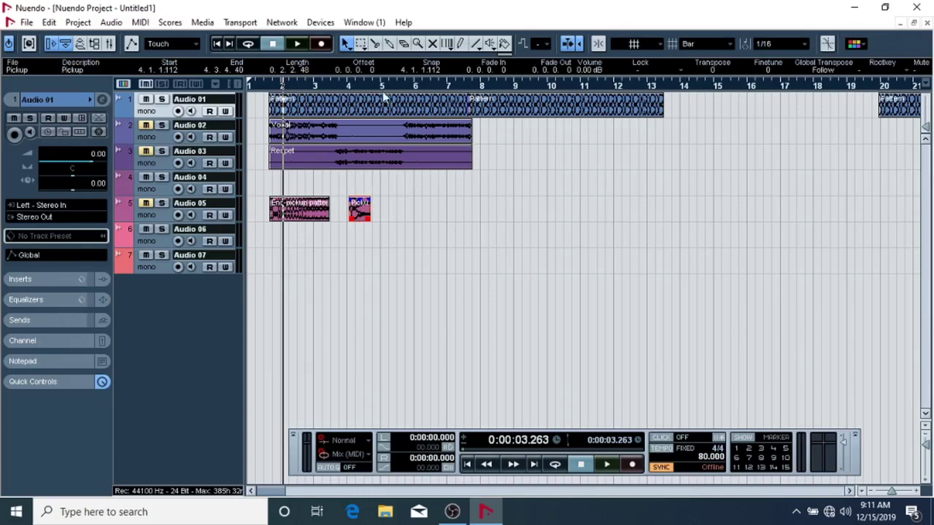
left_click_drag(353, 213, 670, 107)
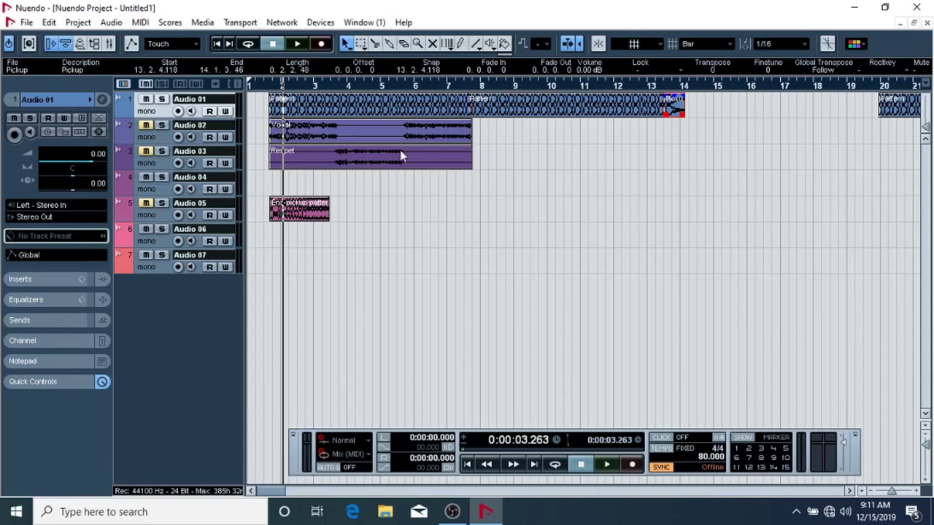
Place the playhead just before the join between the second Pattern clip and the Pickup clip, shortly after bar 13
left_click(661, 86)
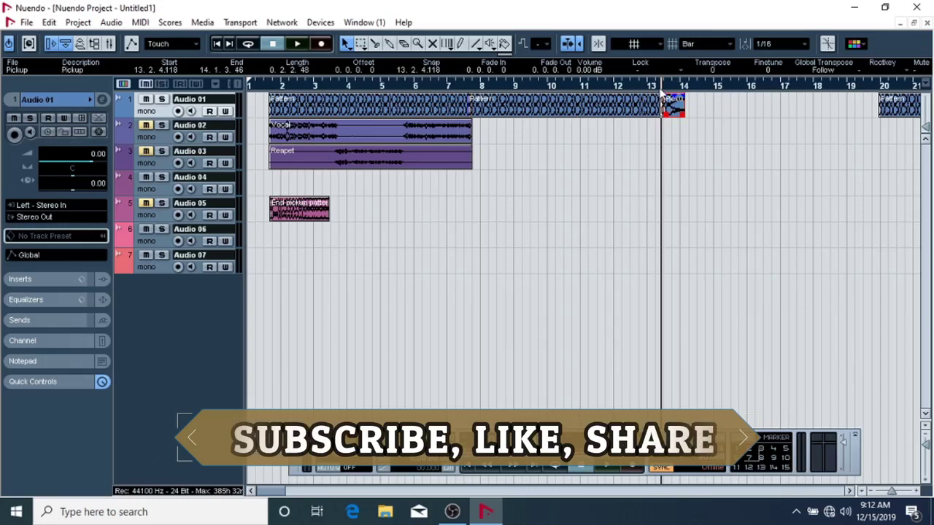
key("h")
key("h")
key("h")
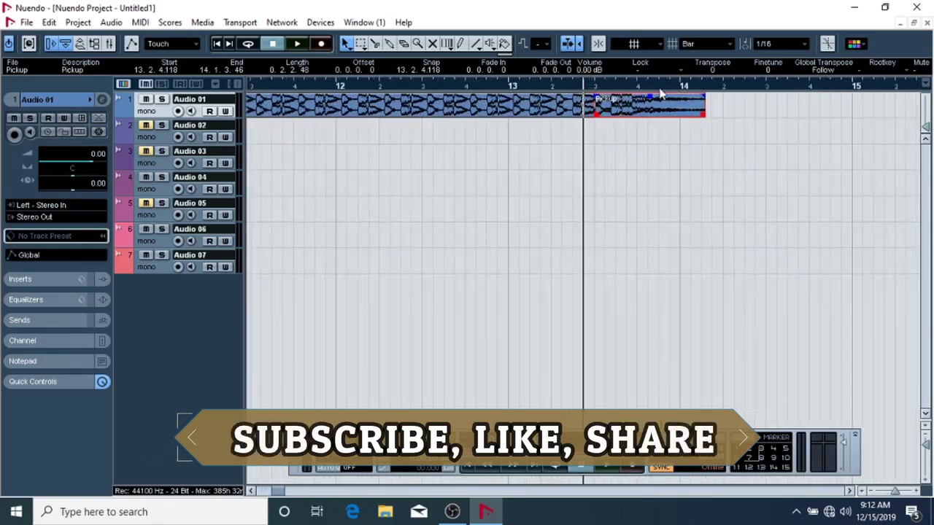
key("h")
key("h")
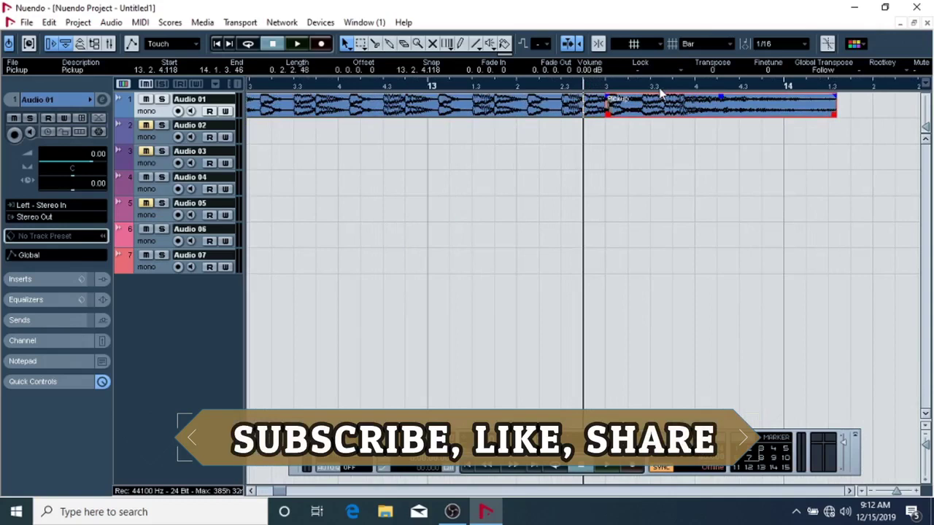